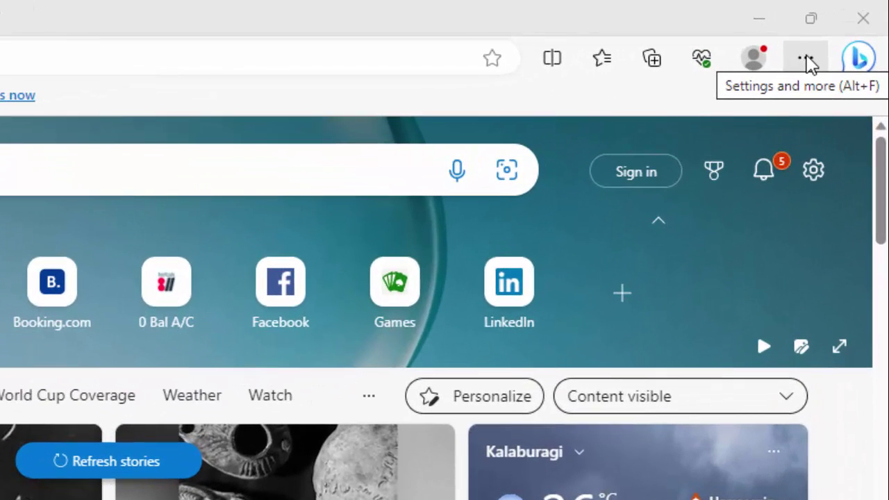
Check for browser updates on the About Microsoft Edge page, and replace the settings tab with a new tab.
left_click(804, 61)
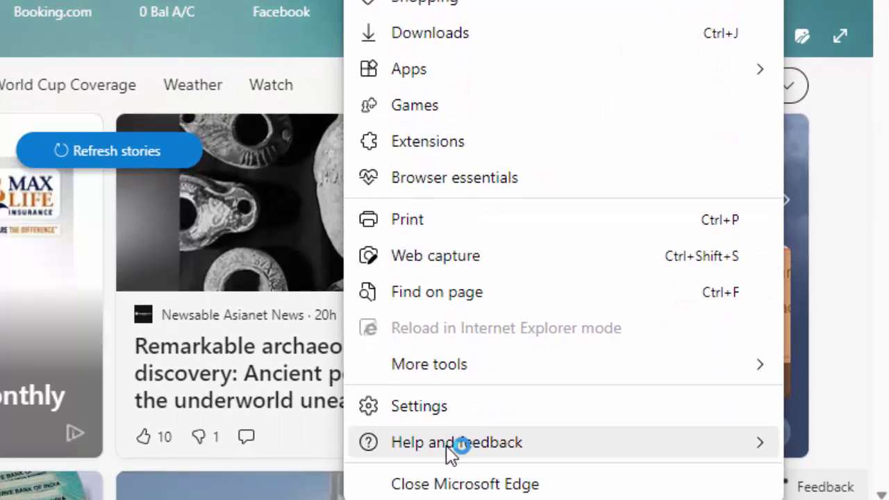
mouse_move(450, 444)
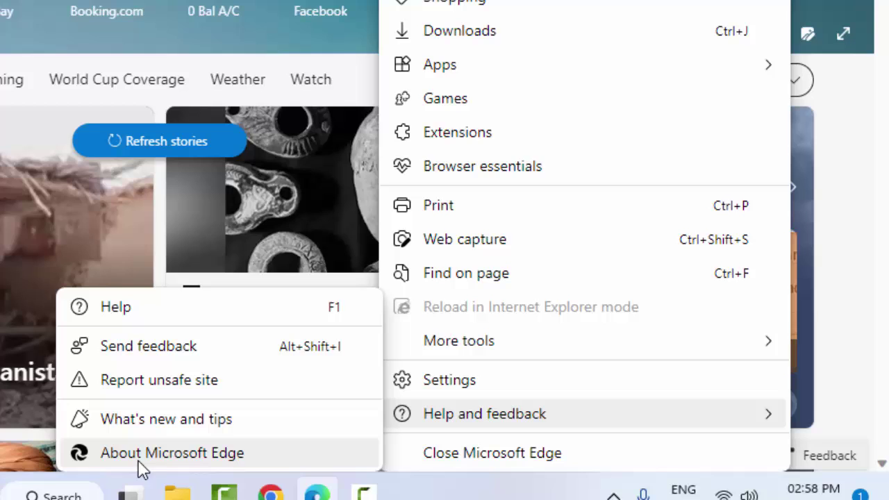
left_click(194, 460)
scroll(205, 421, "down", 1)
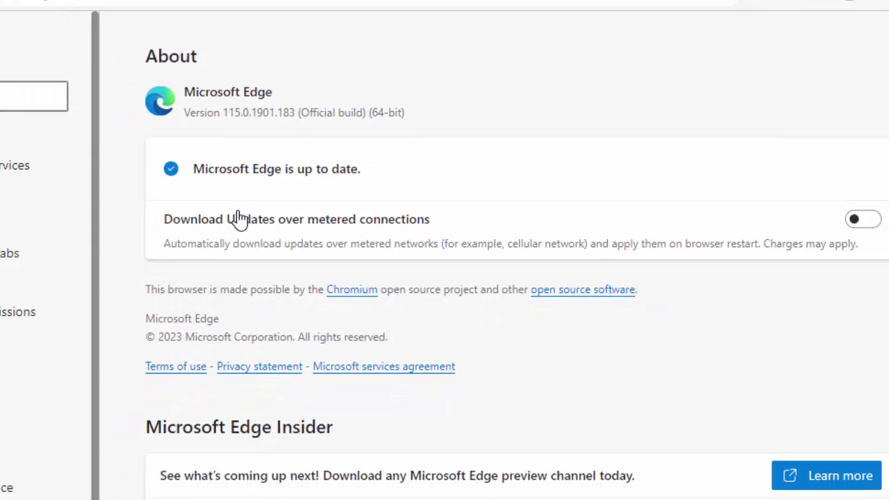
left_click(196, 12)
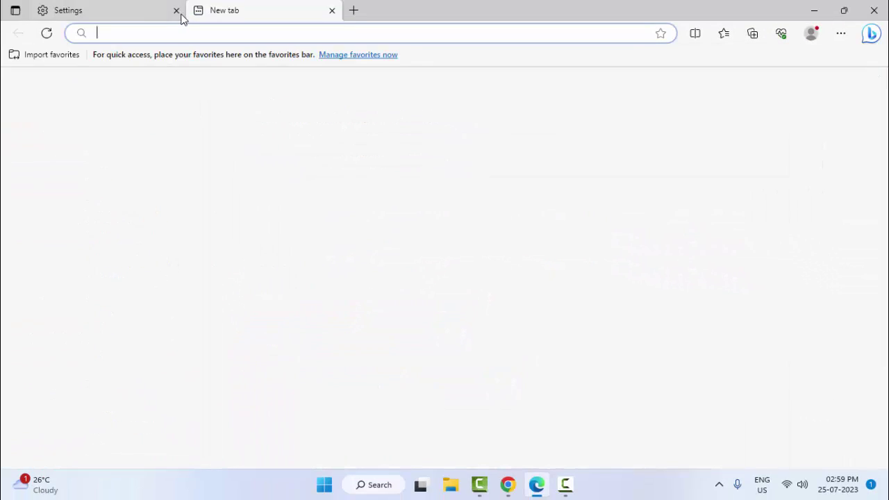
left_click(176, 10)
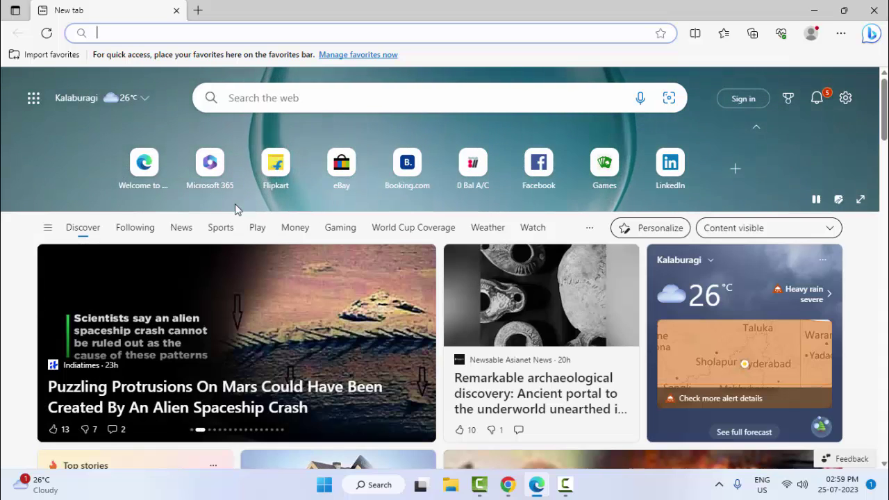
Review the data types in Clear browsing data with the All time range and cached images and files selected, and dismiss the dialog.
key("ctrl+shift+Delete")
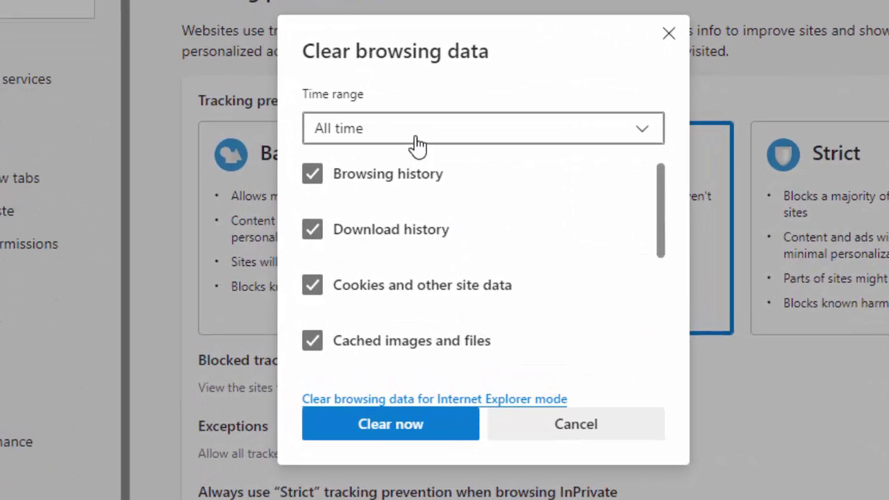
left_click(417, 143)
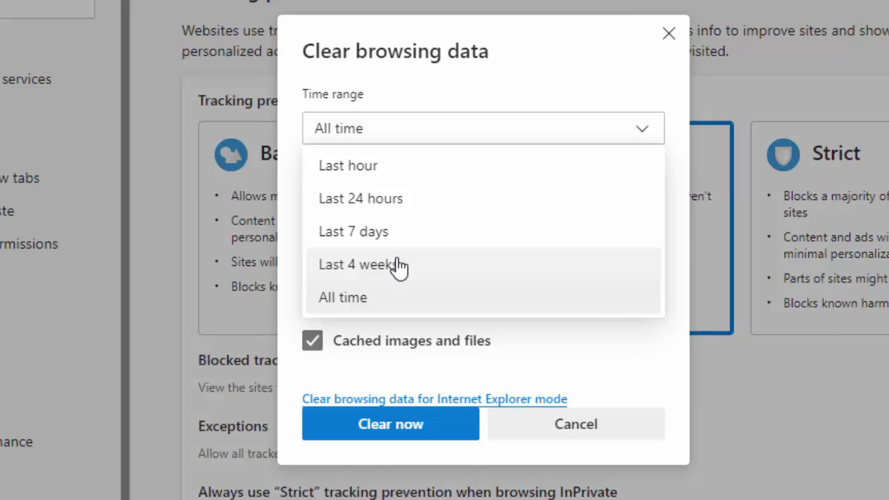
left_click(511, 357)
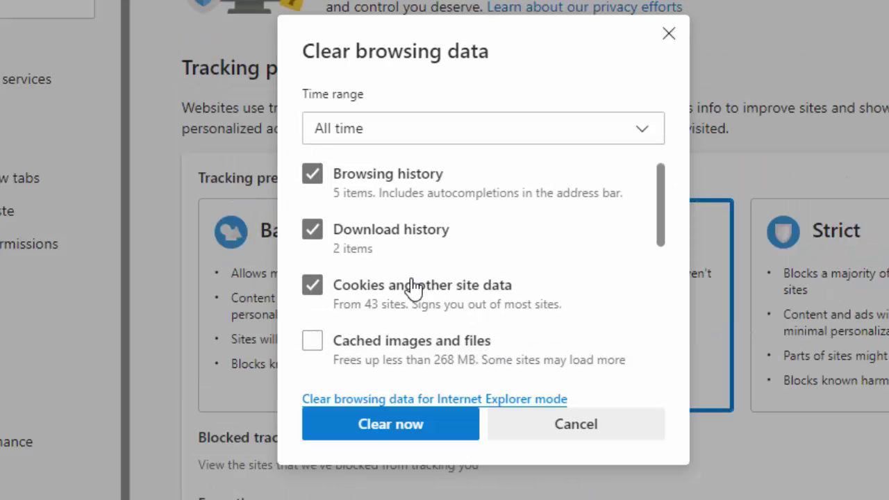
left_click(333, 343)
scroll(347, 351, "down", 3)
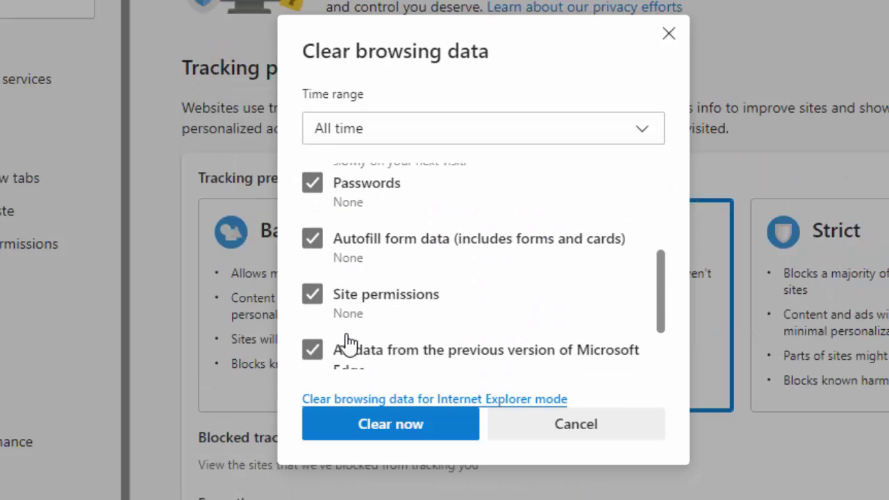
scroll(349, 341, "down", 2)
scroll(345, 341, "up", 6)
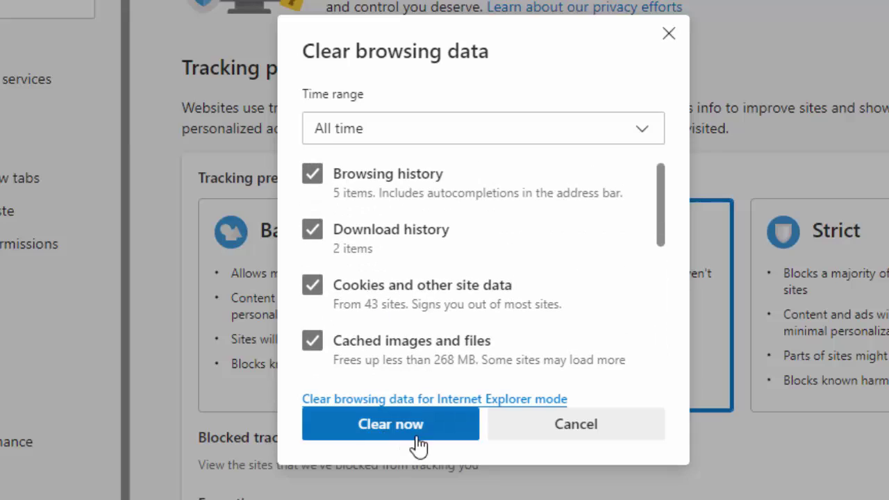
left_click(512, 433)
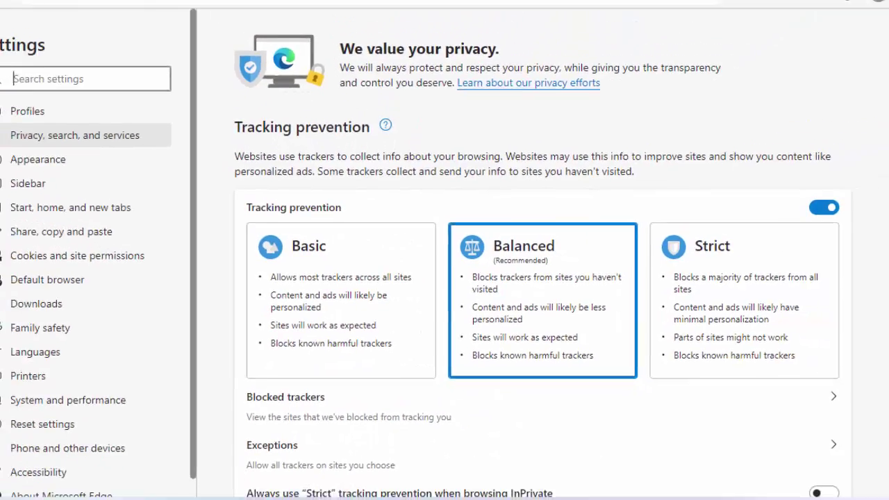
Replace the settings tab with a new tab, and briefly open an InPrivate browsing window before closing it.
left_click(199, 10)
left_click(175, 9)
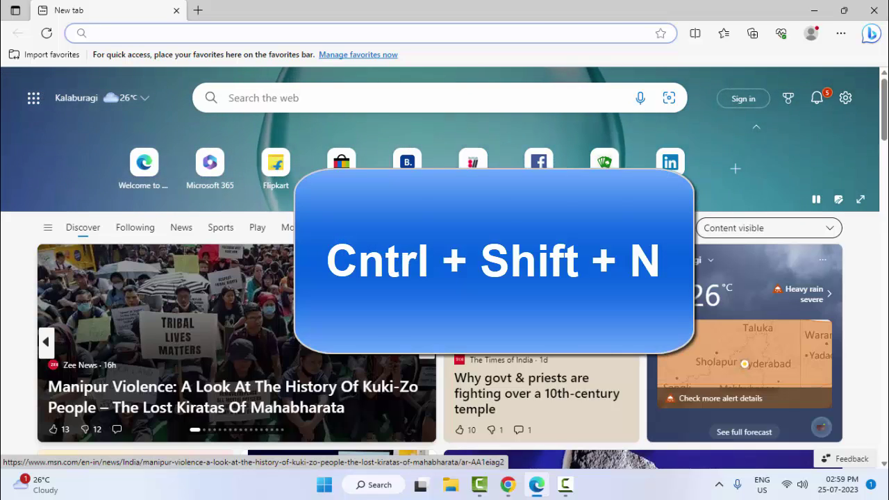
key("ctrl+shift+n")
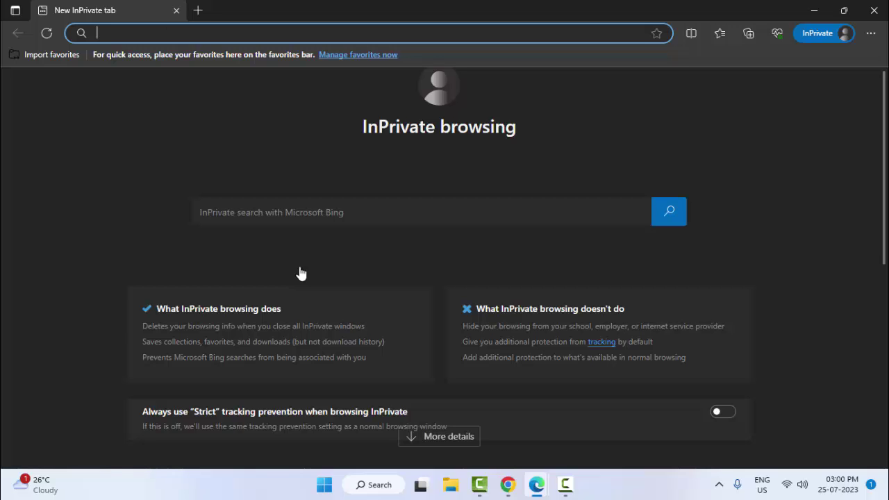
left_click(875, 16)
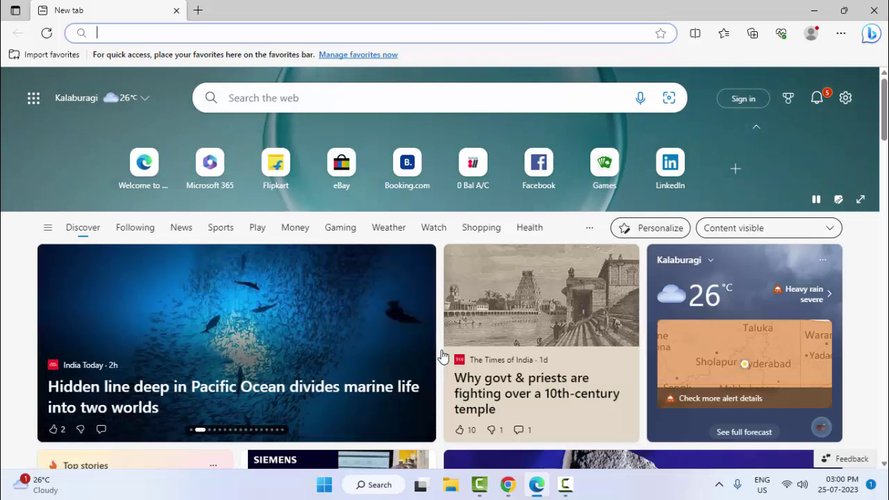
Go to edge://extensions to check the installed browser extensions.
left_click(463, 33)
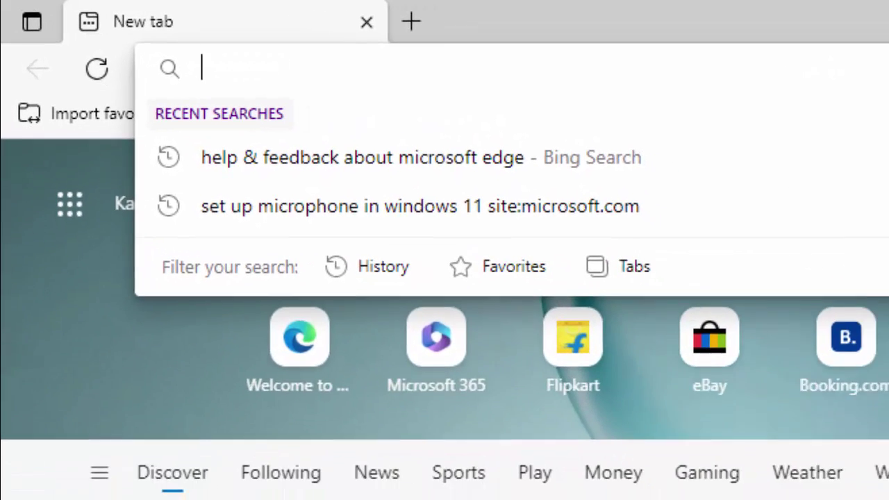
type("edge://extensions")
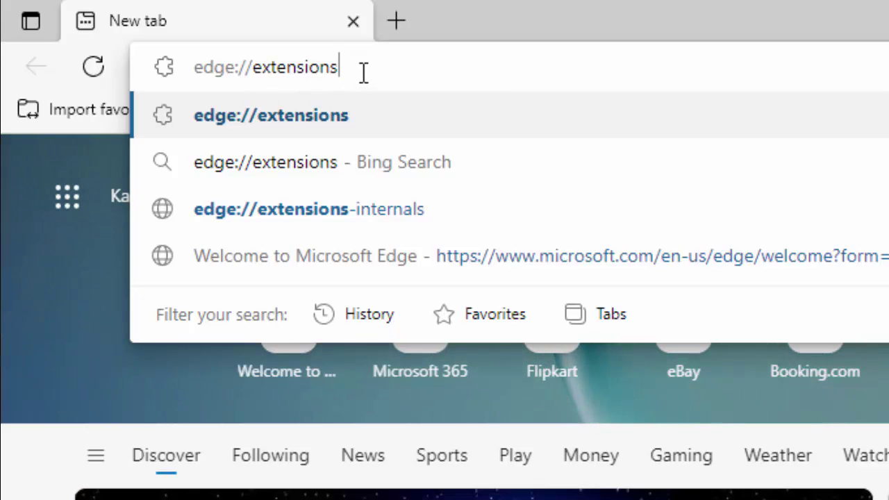
key("Return")
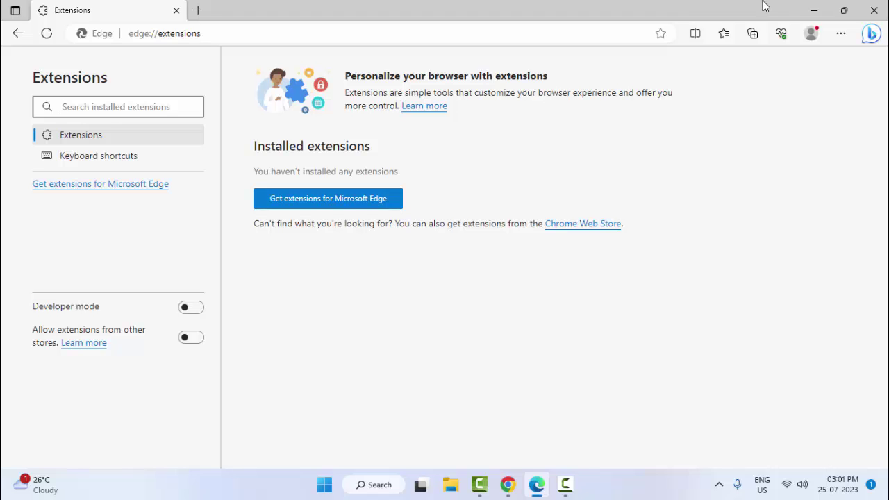
Show the desktop, open Apps & features in Windows Settings, and search the app list for "microsoft edge".
key("super+d")
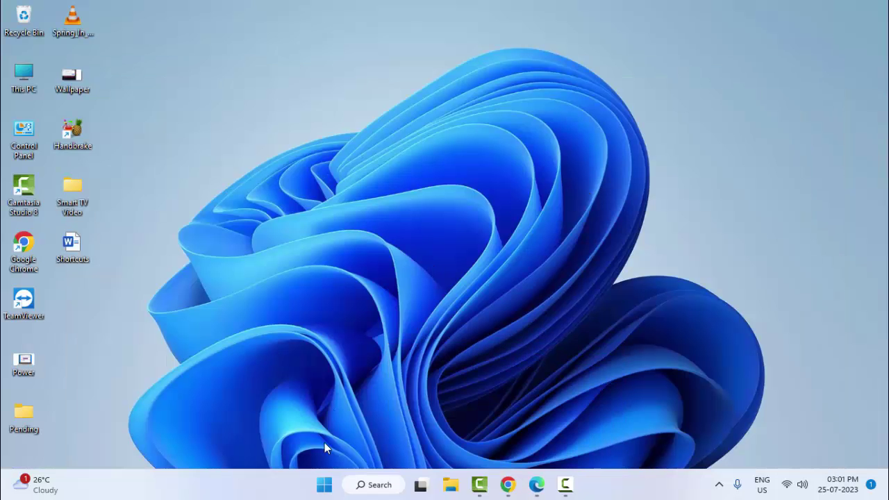
left_click(324, 484)
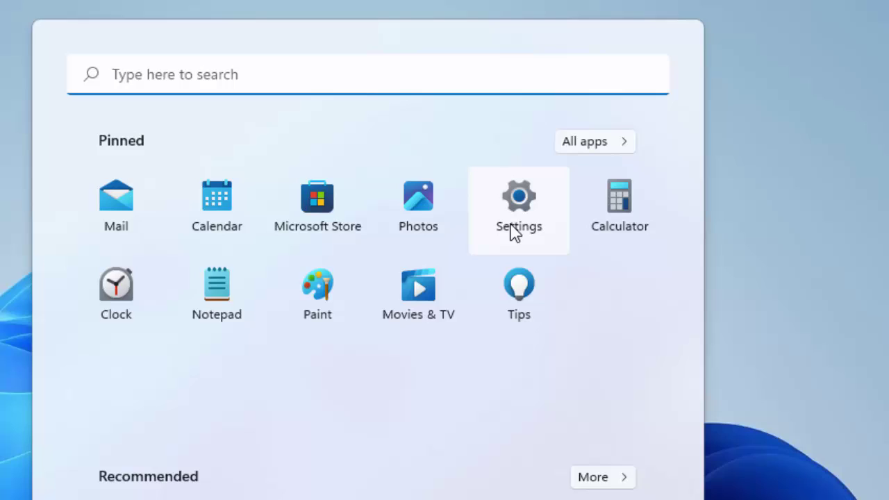
left_click(515, 229)
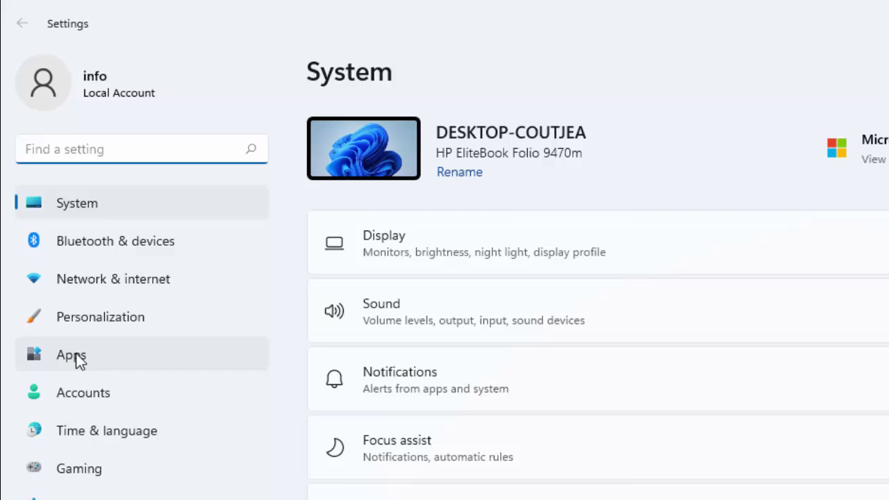
left_click(73, 356)
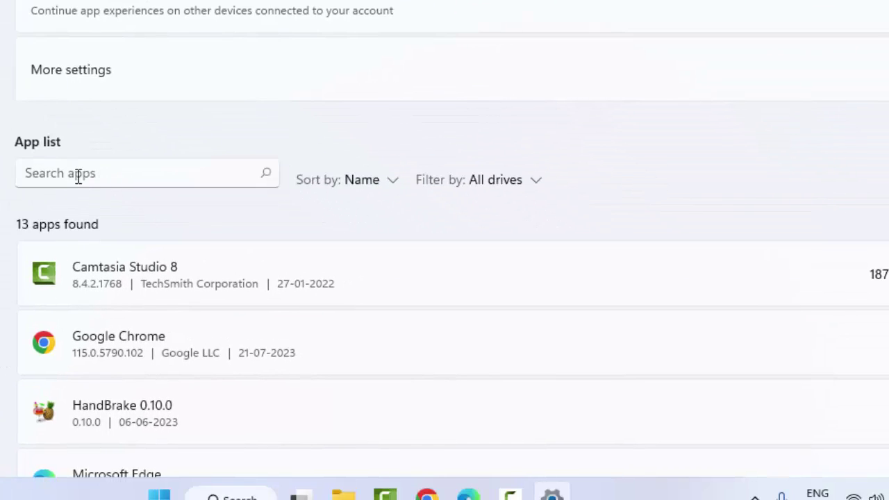
left_click(78, 175)
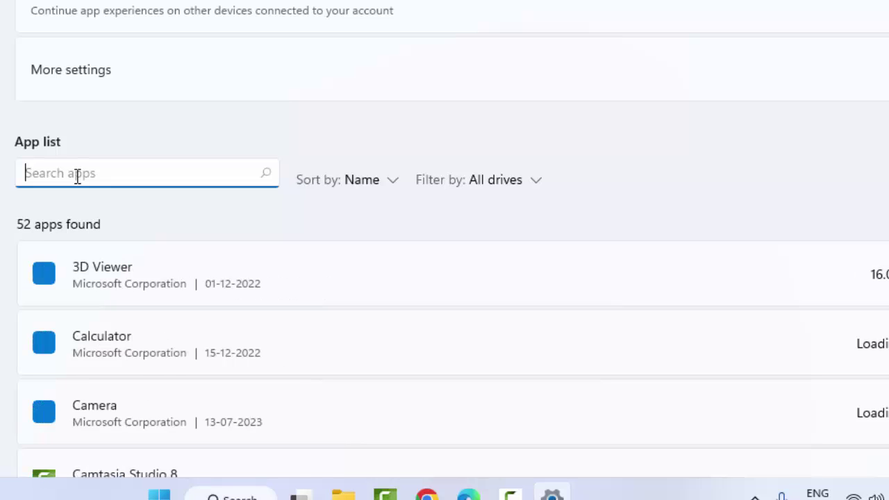
type("microsoft edge")
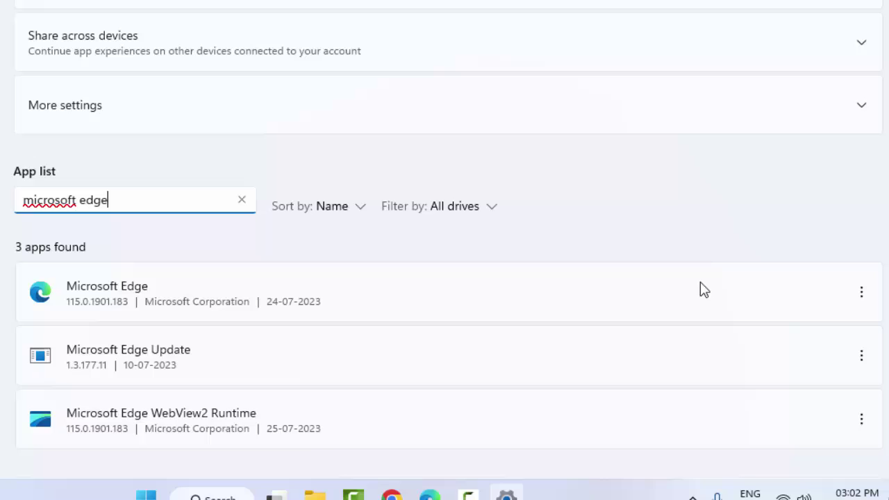
Open the modify option of Microsoft Edge to reach its repair dialog, cancel the repair, and close Windows Settings.
left_click(861, 291)
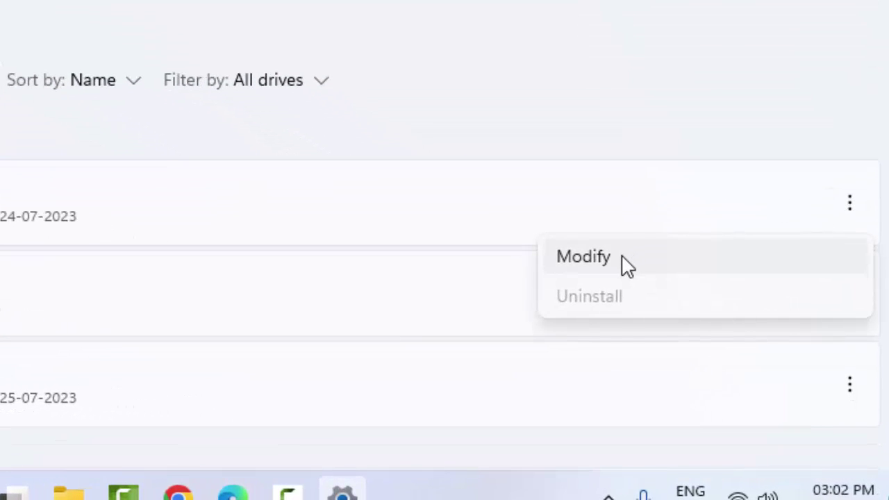
left_click(627, 264)
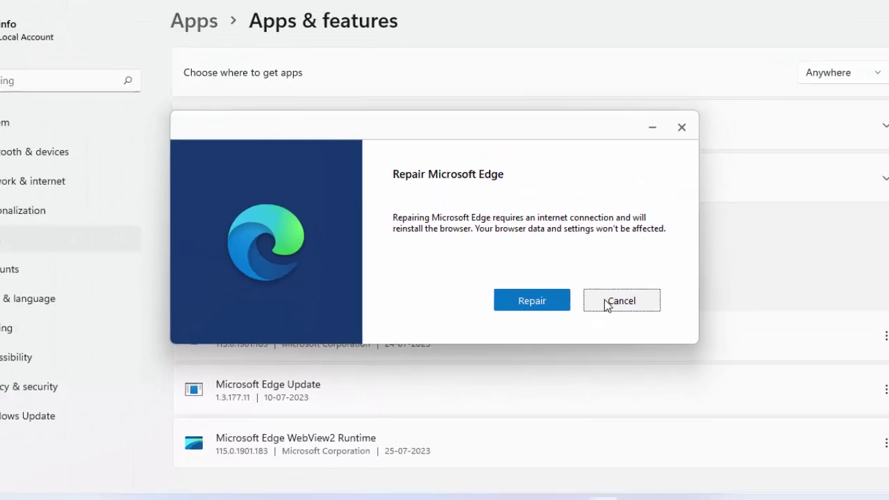
left_click(601, 299)
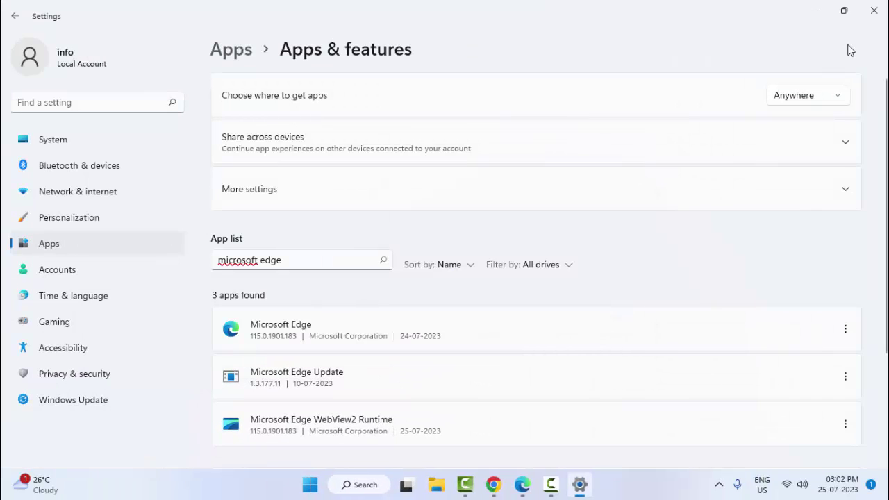
key("alt+F4")
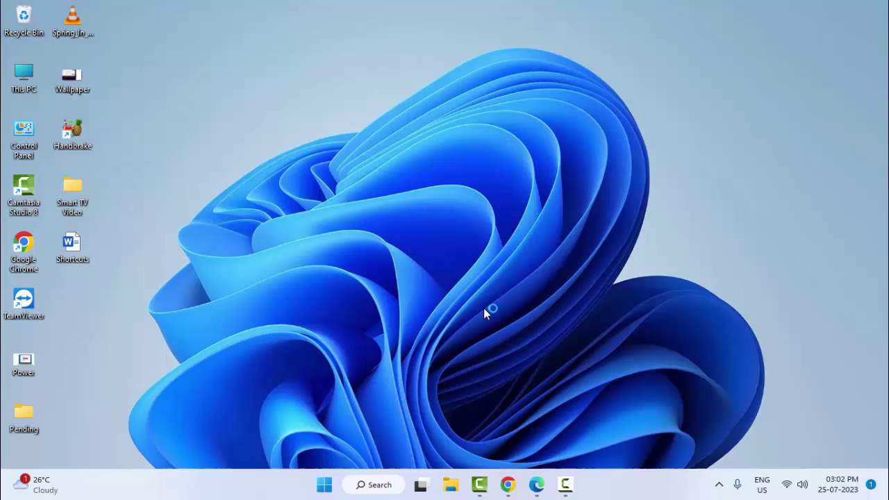